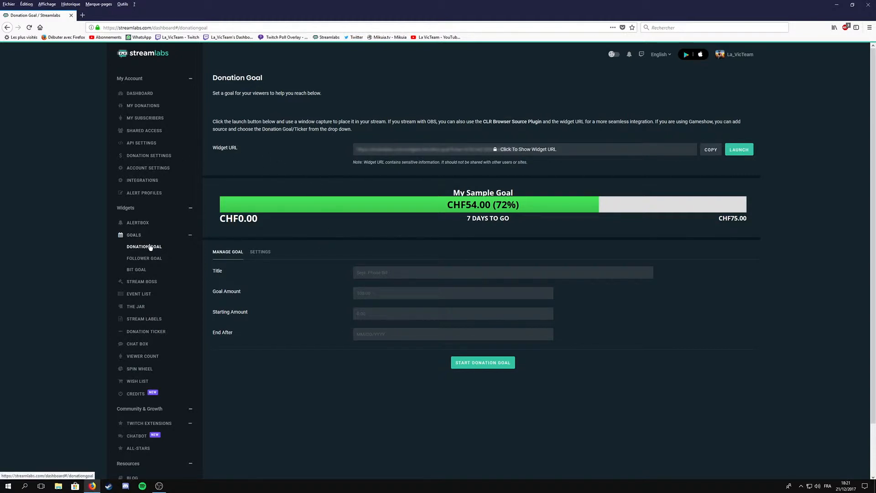
Start a donation goal titled "stream spécial" with goal amount 50, starting amount 12 and end date 12/24/2017.
click(402, 271)
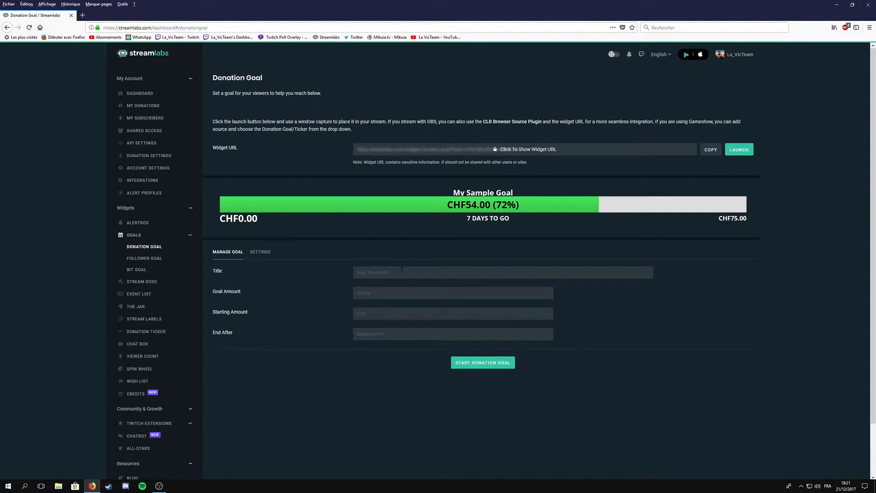
text(stream sp)
text(écia)
text(50)
click(384, 312)
text(12)
text(12)
text(/)
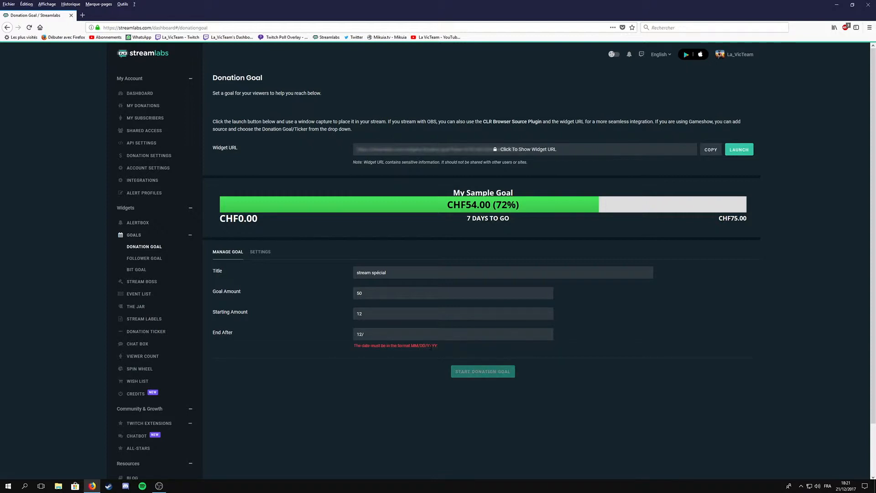
text(24/2017)
click(472, 361)
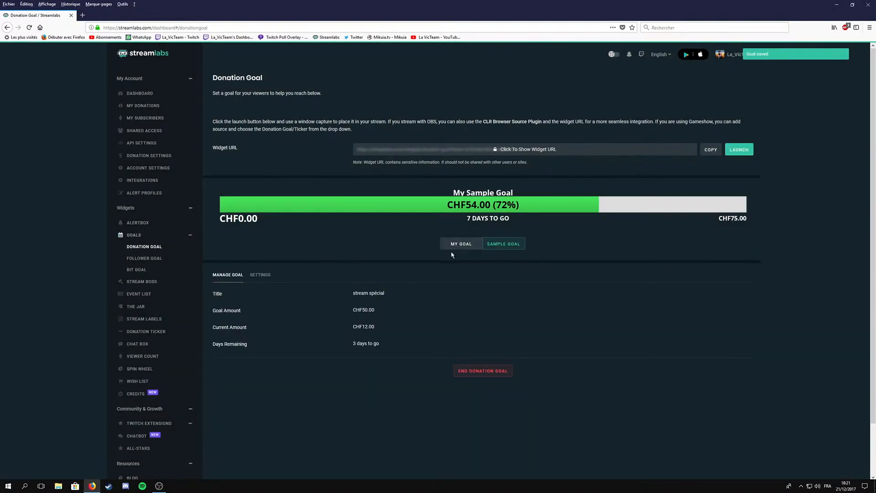
Preview the real donation goal instead of the sample and open the goal's appearance settings.
click(451, 246)
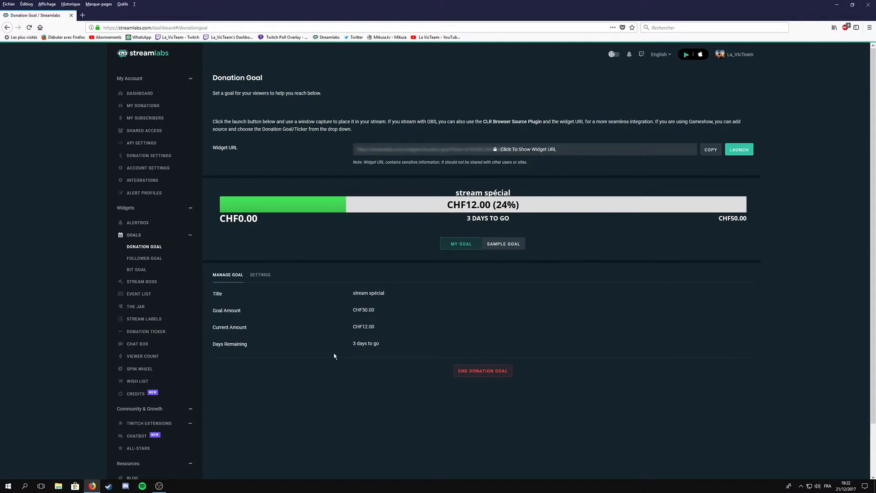
click(261, 275)
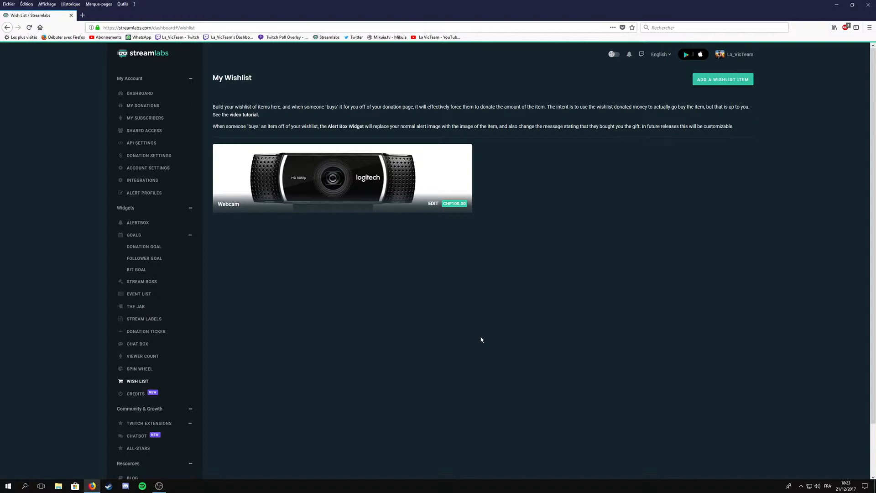
Examine the form for adding a wishlist item, including its price currency options, and close it without saving.
click(720, 81)
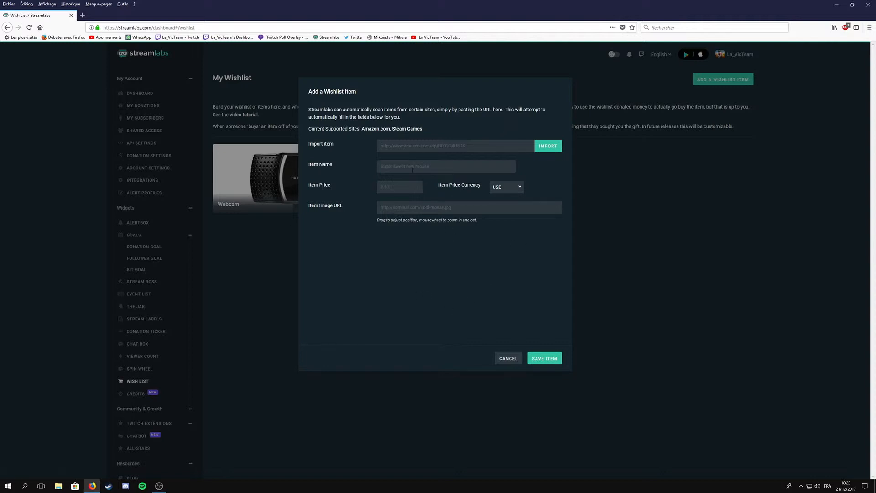
click(506, 188)
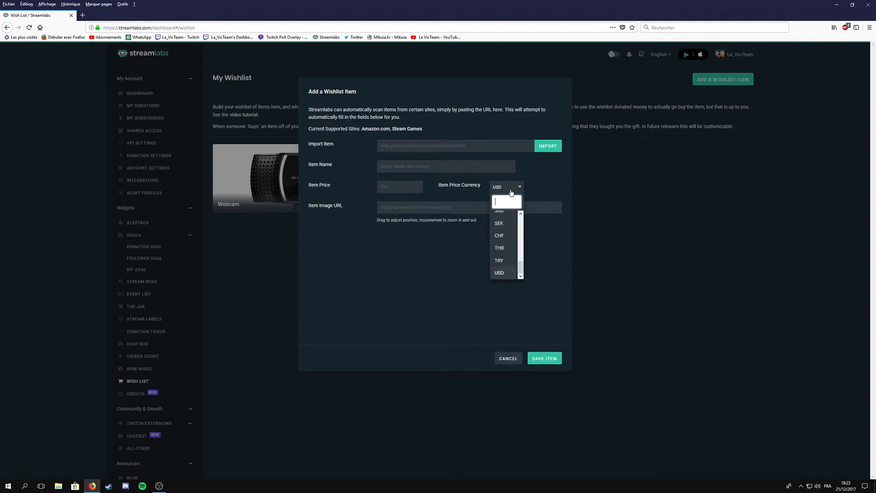
click(512, 186)
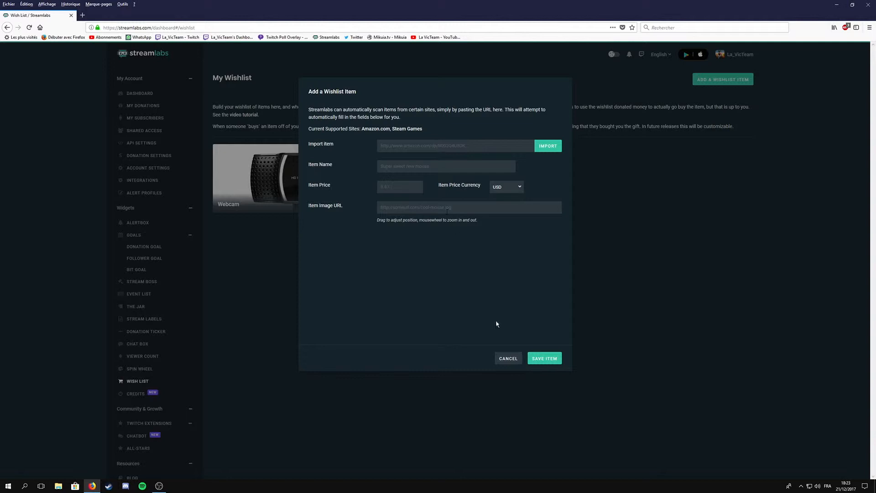
click(505, 357)
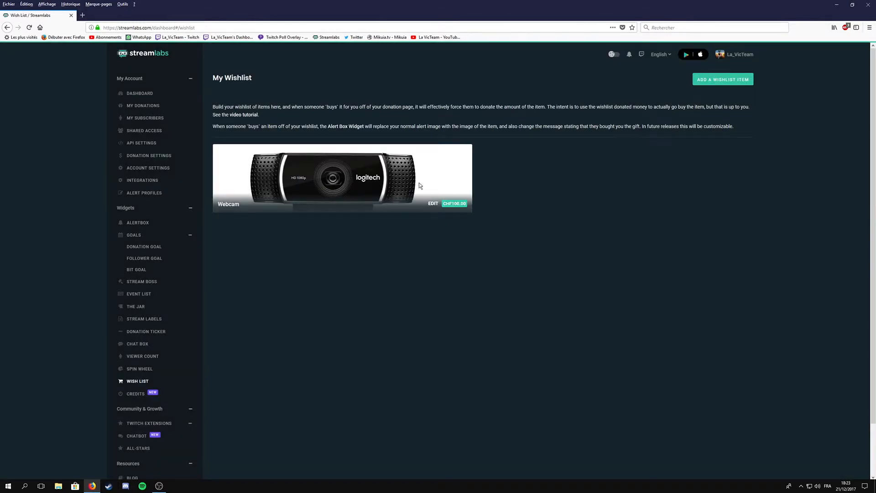
click(718, 80)
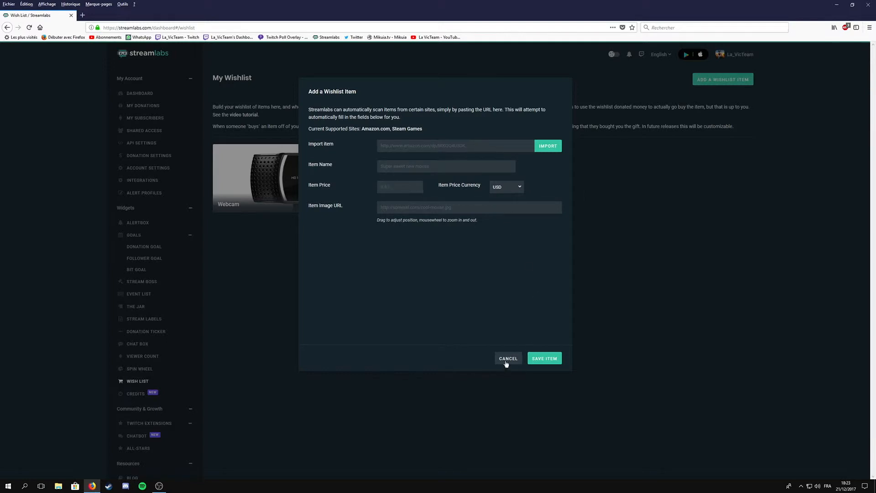
click(506, 360)
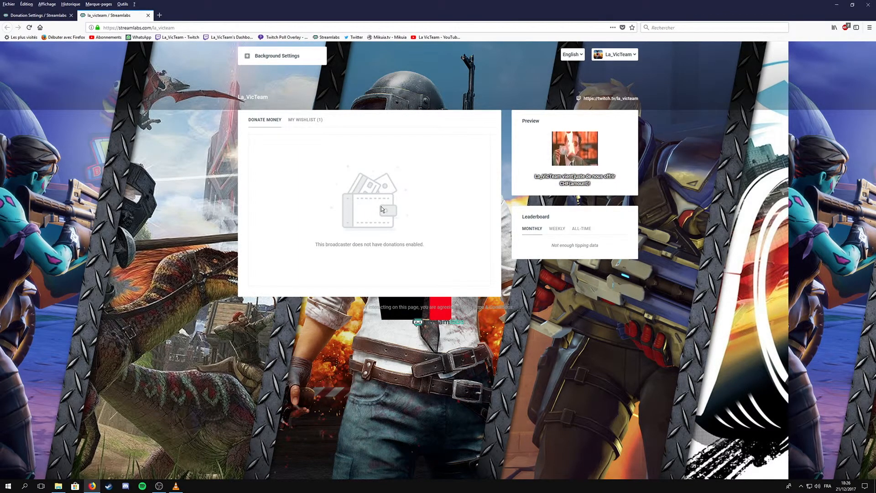
View the wishlist on the public donation page and try selecting the Webcam item.
click(294, 124)
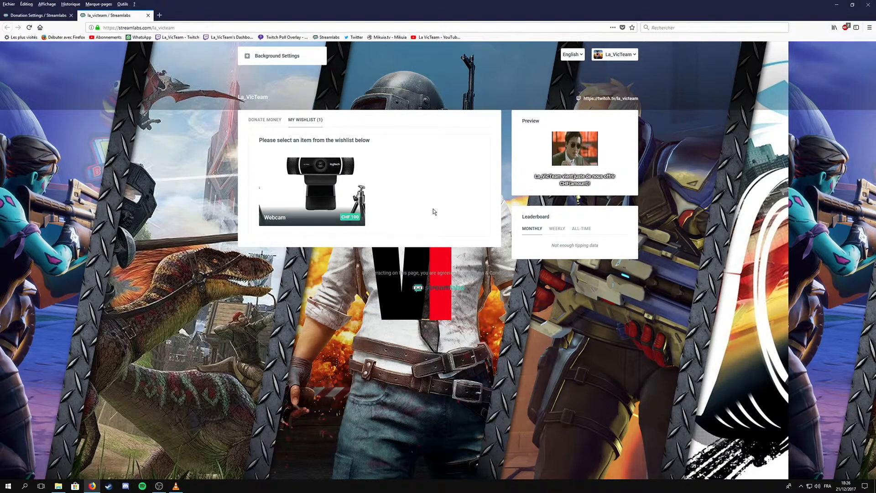
click(354, 197)
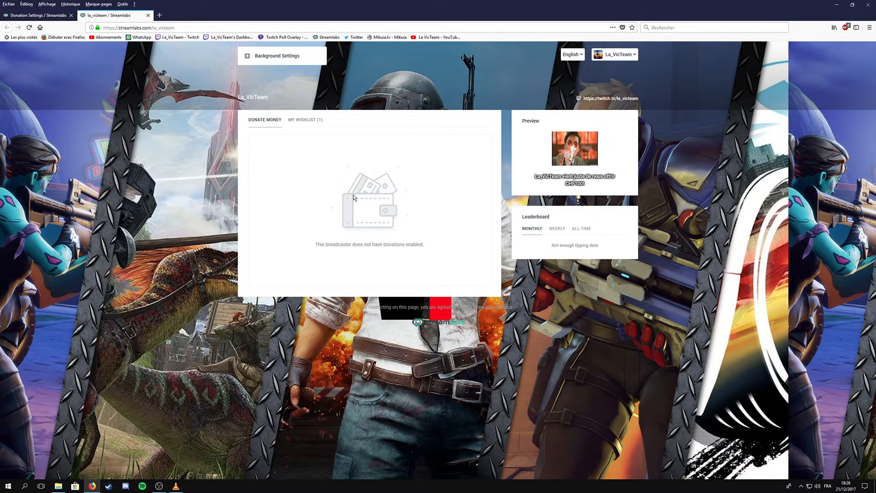
click(298, 120)
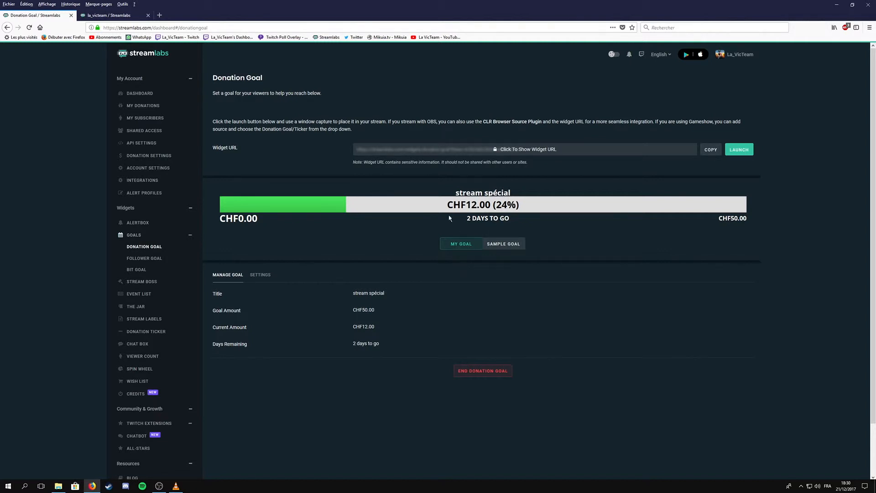
Copy the donation goal's widget URL and use it for a new BrowserSource in the Vidéo scene in OBS.
click(711, 155)
click(159, 486)
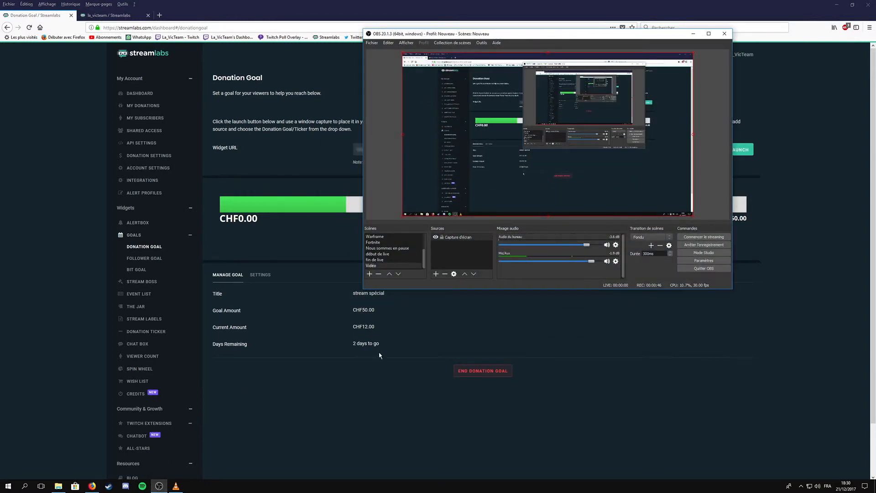
click(435, 274)
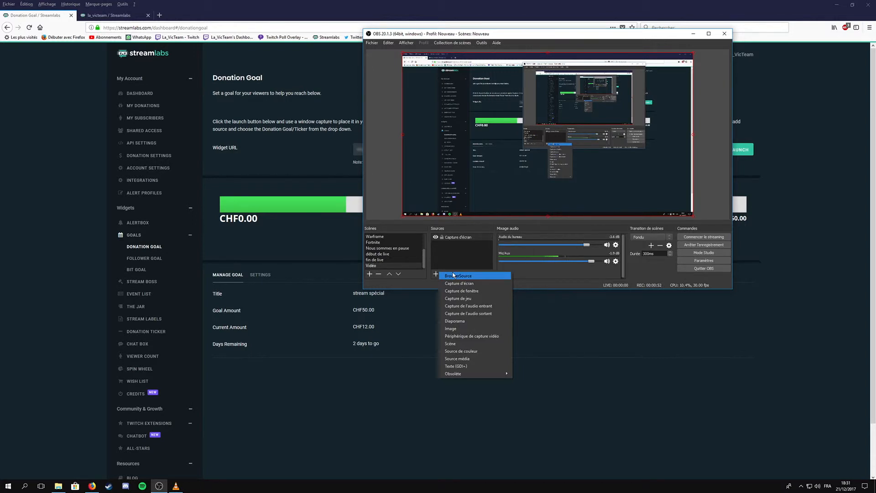
click(453, 275)
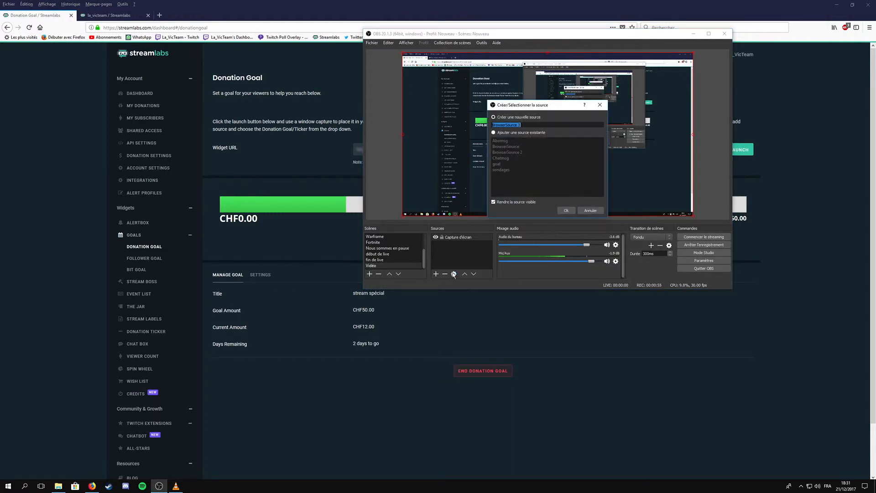
click(564, 210)
drag(460, 193, 444, 191)
click(525, 189)
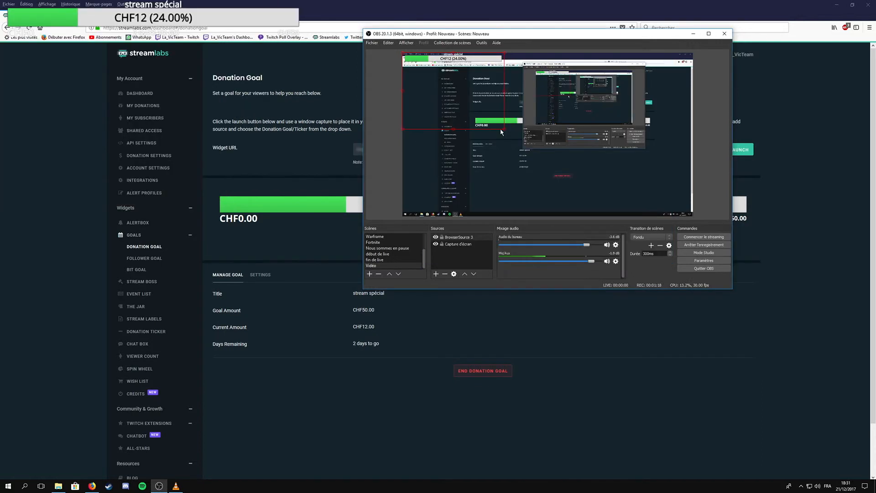
Enlarge the donation goal overlay in the scene preview and move it down along the canvas's left edge.
drag(504, 129, 567, 176)
drag(487, 114, 485, 143)
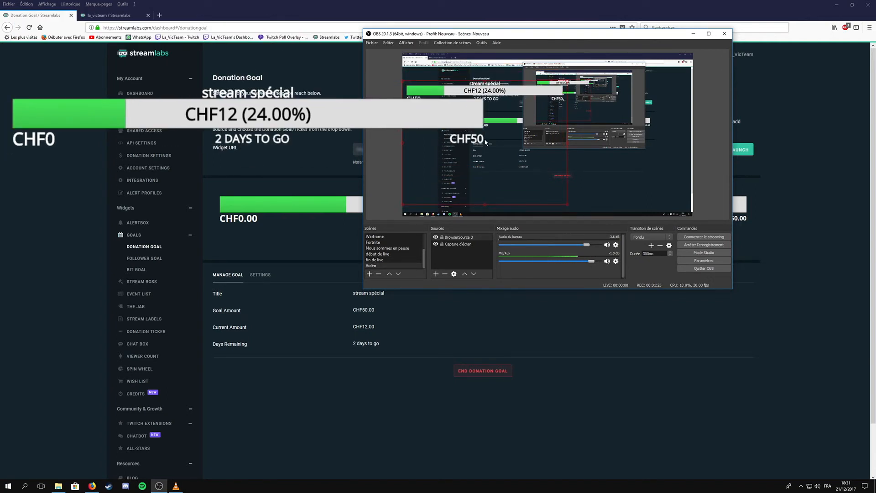
drag(485, 142, 491, 157)
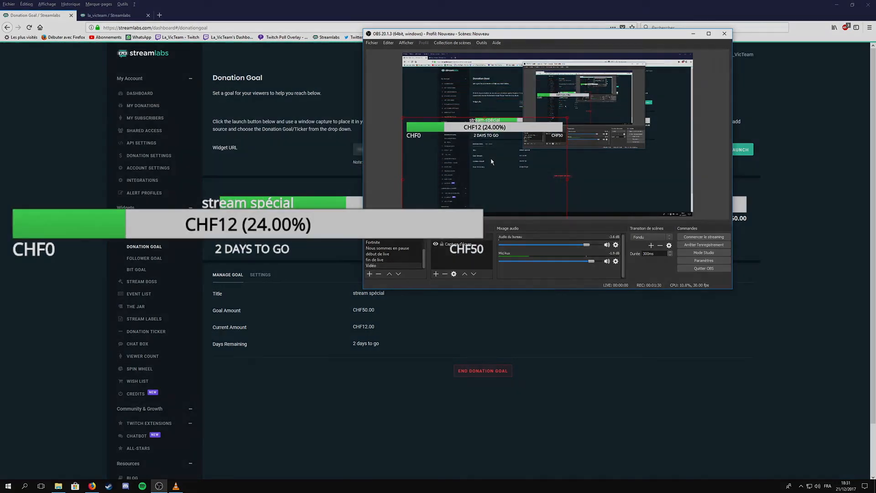